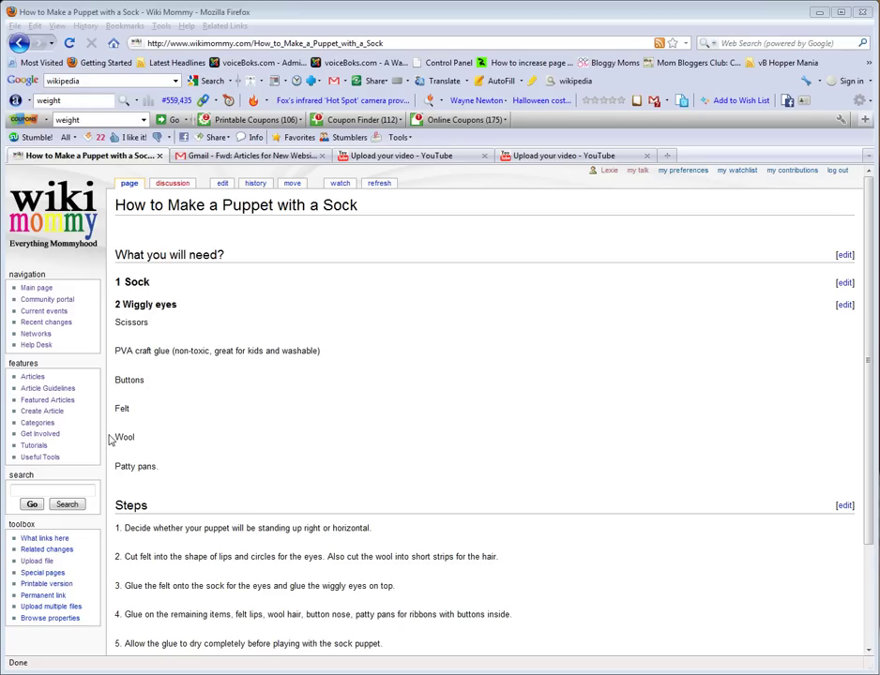
# Go to the Category:Articles list using the Articles link in the sidebar.
pyautogui.click(33, 378)
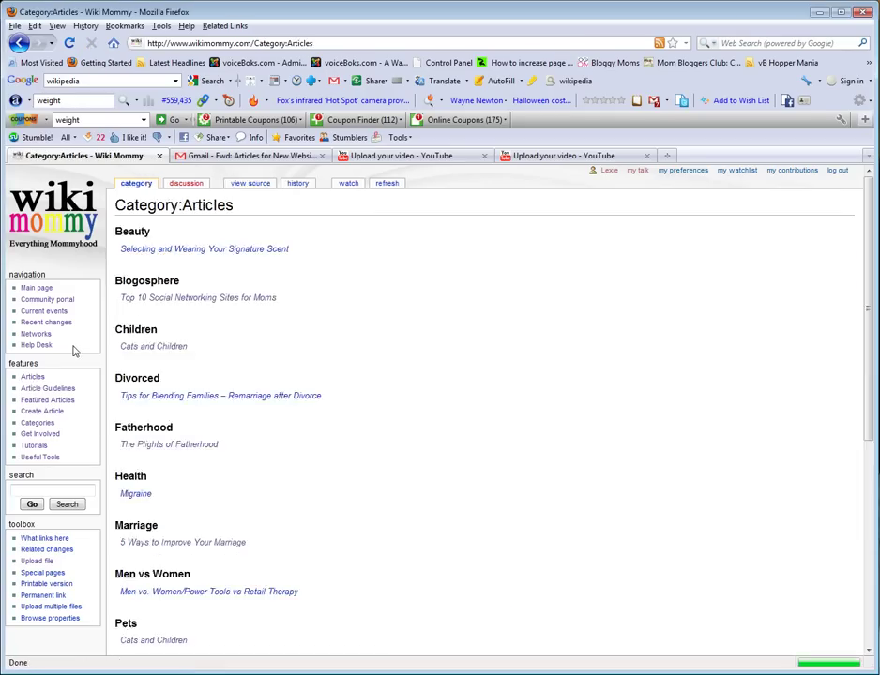
# View The Plights of Fatherhood and 5 Ways to Improve Your Marriage, then open Useful Tools.
pyautogui.click(180, 445)
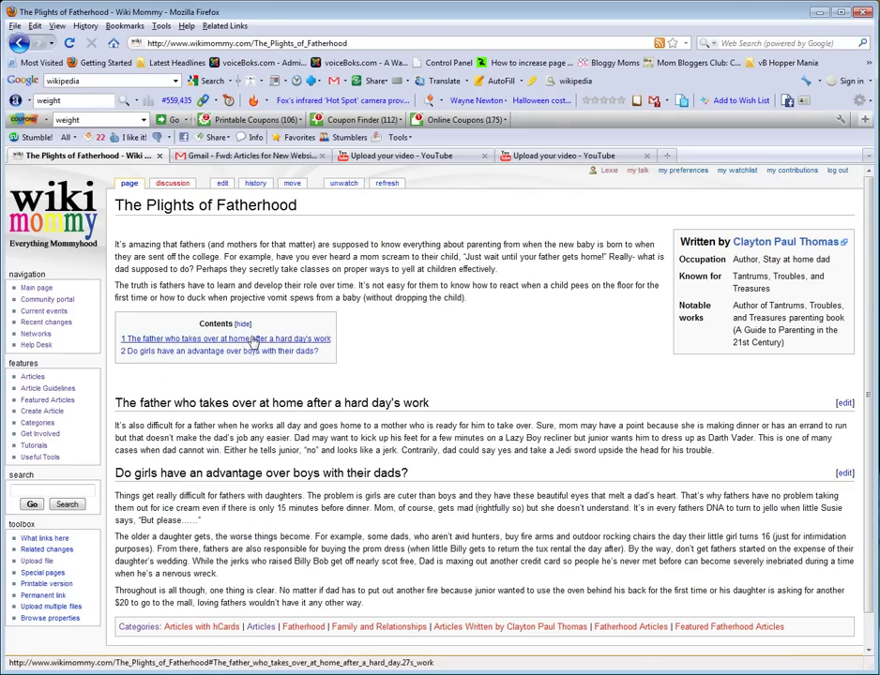
pyautogui.click(38, 377)
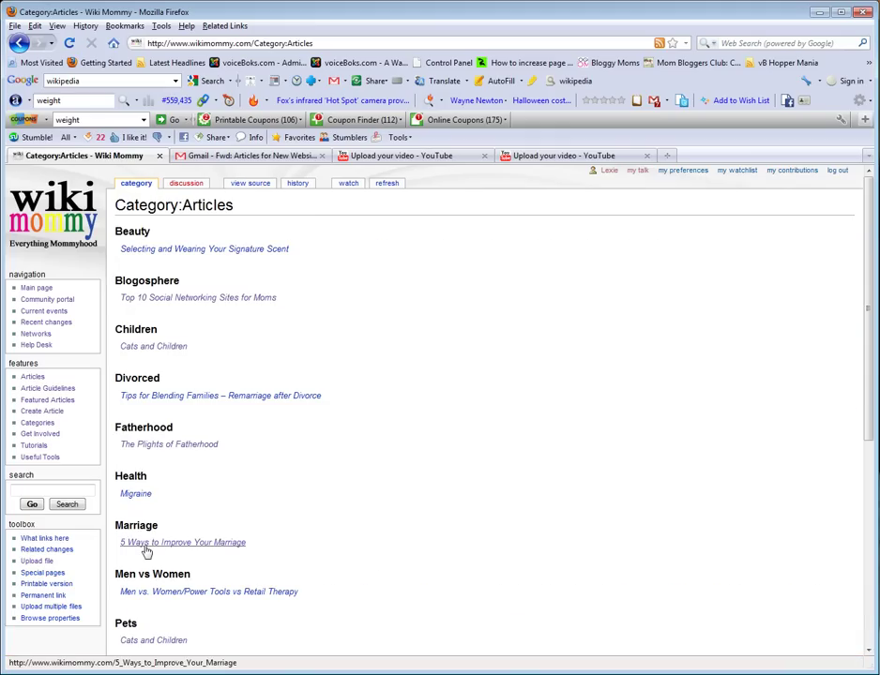
pyautogui.click(146, 548)
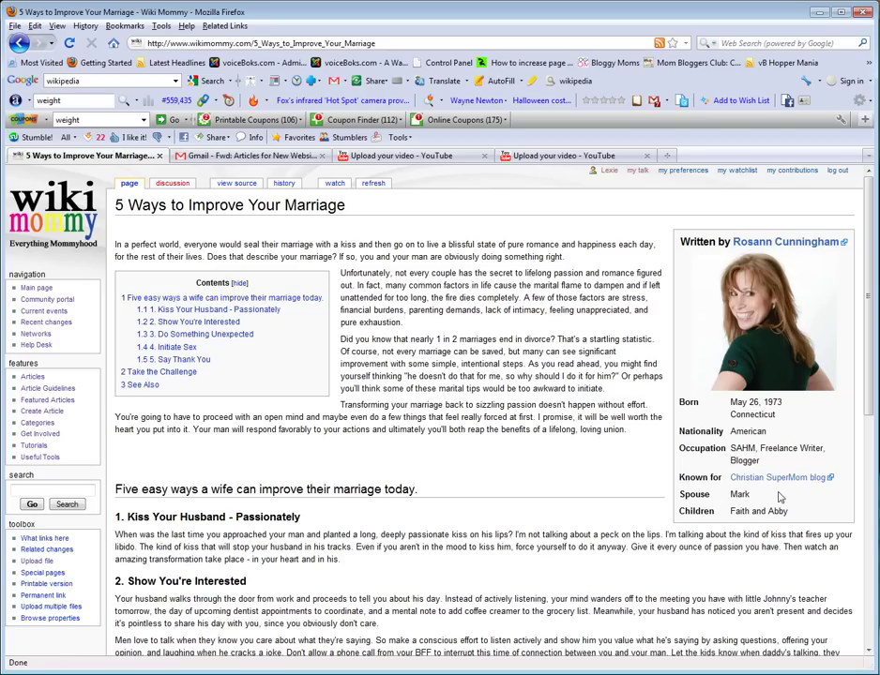
pyautogui.click(40, 459)
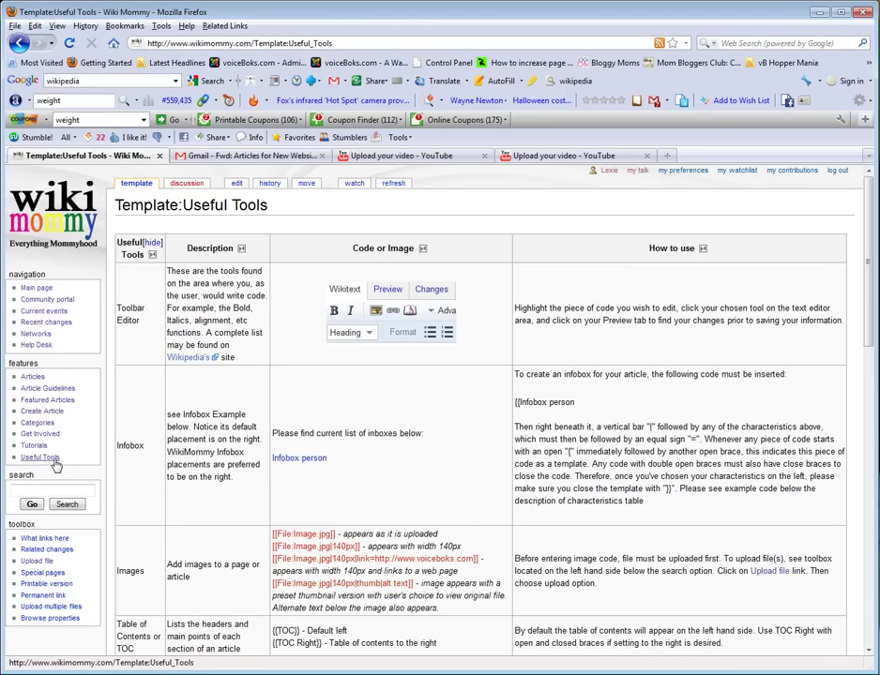
# Copy the {{TOC}} code from the Table of Contents row, then return to the marriage article.
pyautogui.scroll(-4, 51, 466)
pyautogui.moveTo(299, 408); pyautogui.dragTo(280, 409)
pyautogui.rightClick(211, 411)
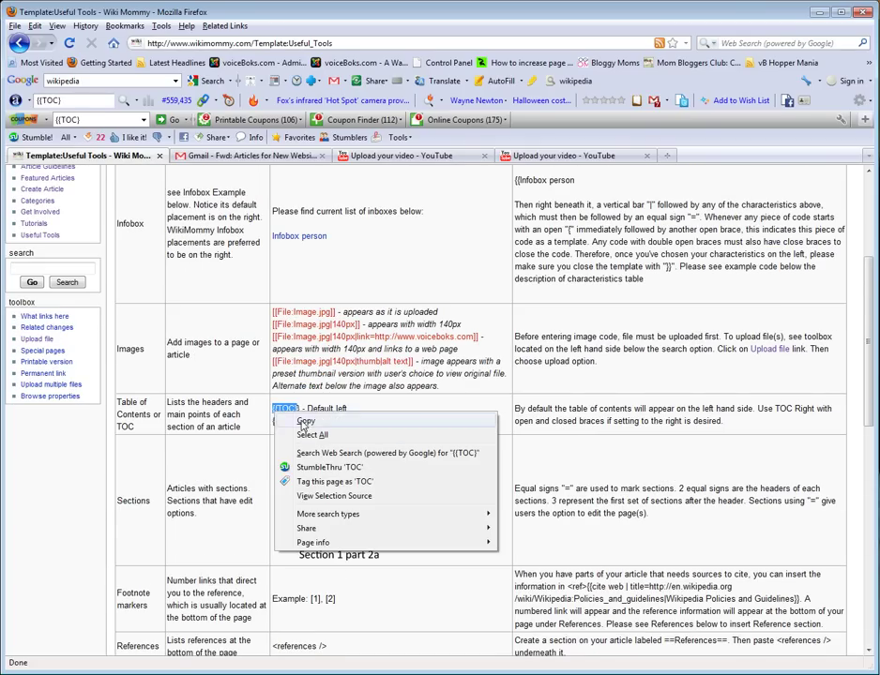
pyautogui.click(246, 420)
pyautogui.click(302, 409)
pyautogui.moveTo(300, 409); pyautogui.dragTo(275, 409)
pyautogui.rightClick(281, 410)
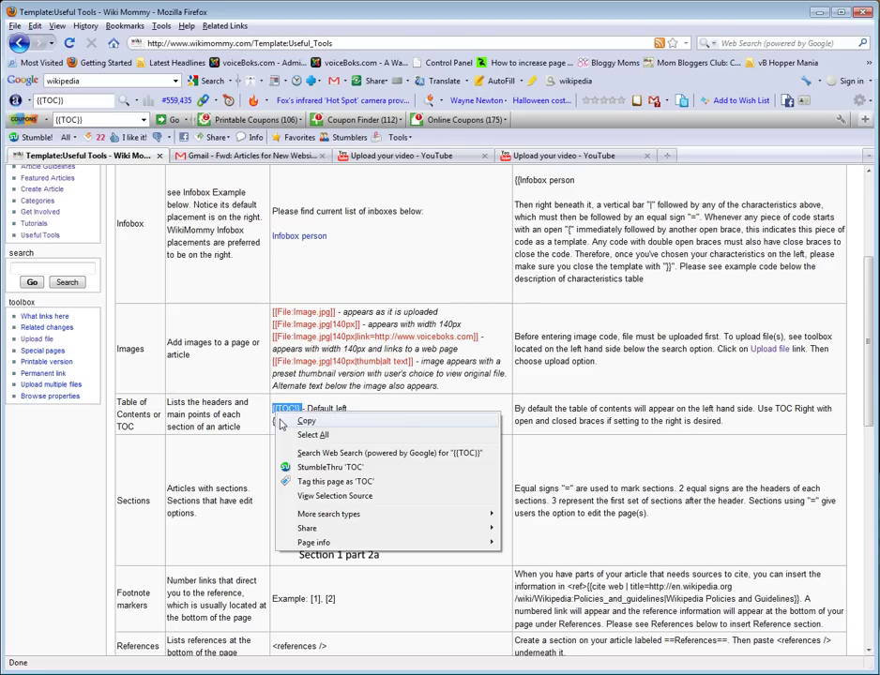
pyautogui.click(305, 420)
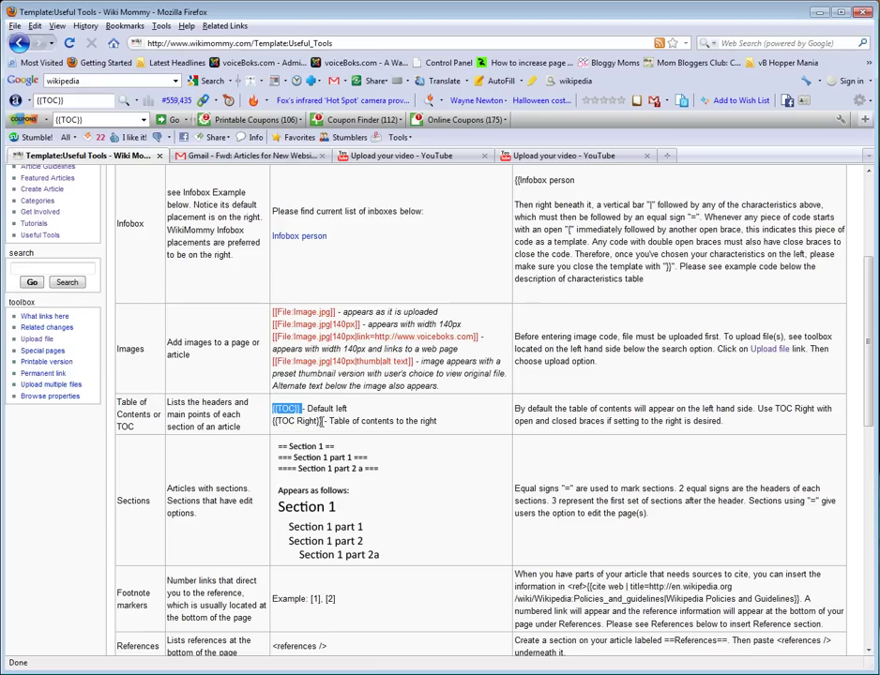
pyautogui.rightClick(291, 412)
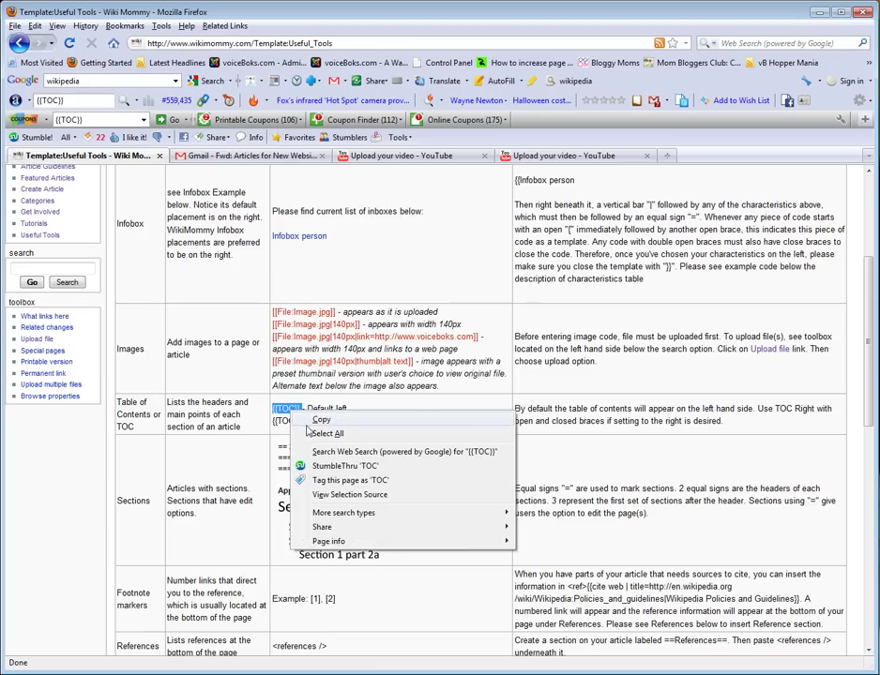
pyautogui.click(272, 419)
pyautogui.scroll(5, 68, 362)
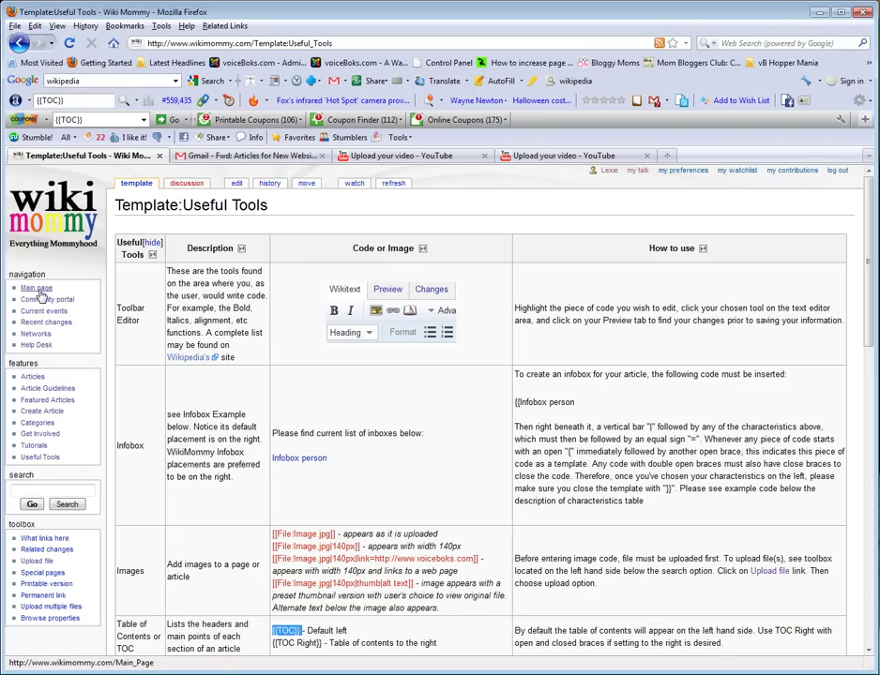
pyautogui.click(19, 43)
# Return to the sock-puppet article and paste {{TOC}} at the top of its wikitext.
pyautogui.click(19, 43)
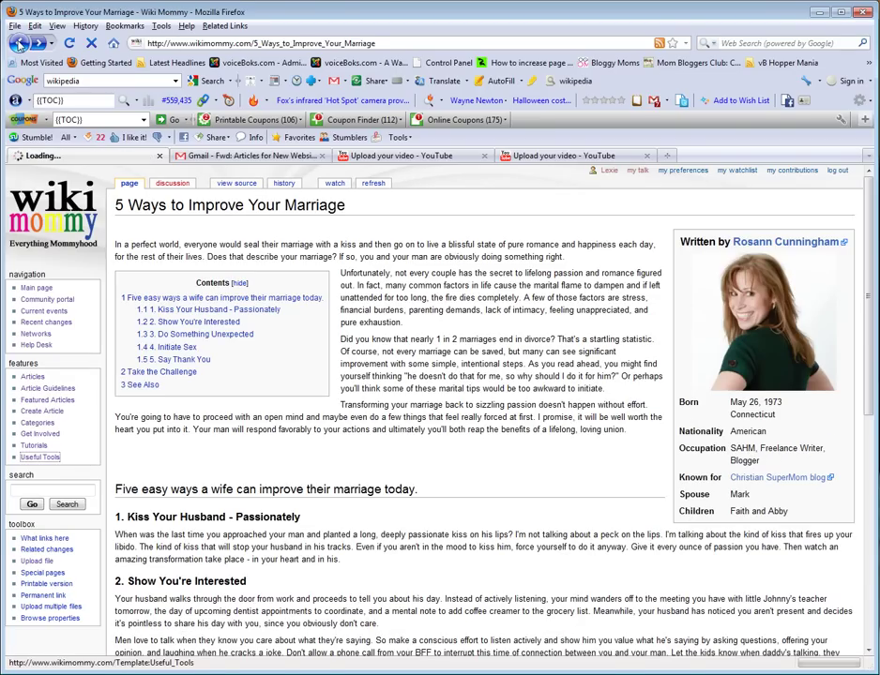
pyautogui.click(18, 43)
pyautogui.click(19, 43)
pyautogui.click(19, 43)
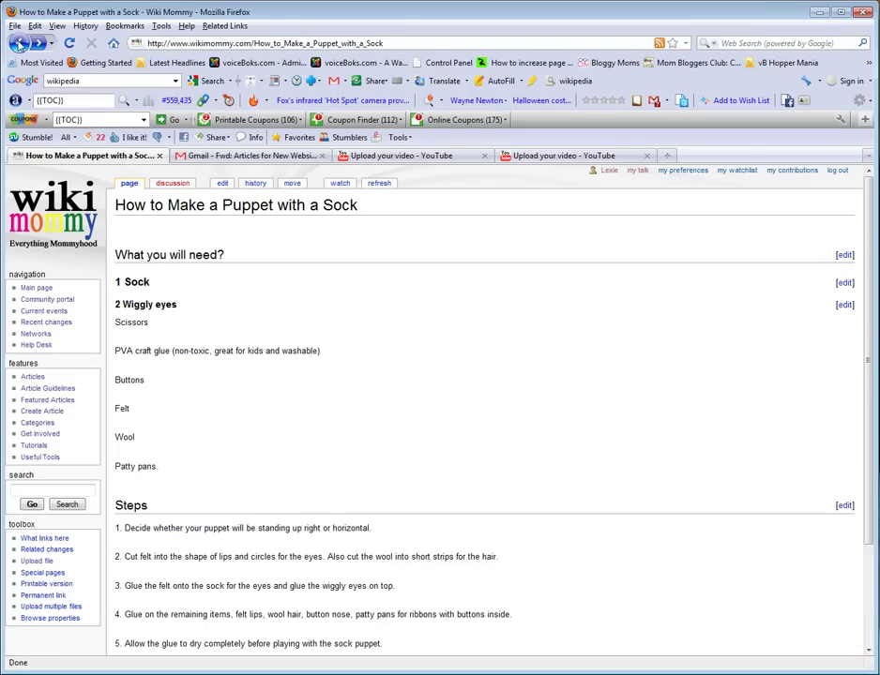
pyautogui.click(223, 183)
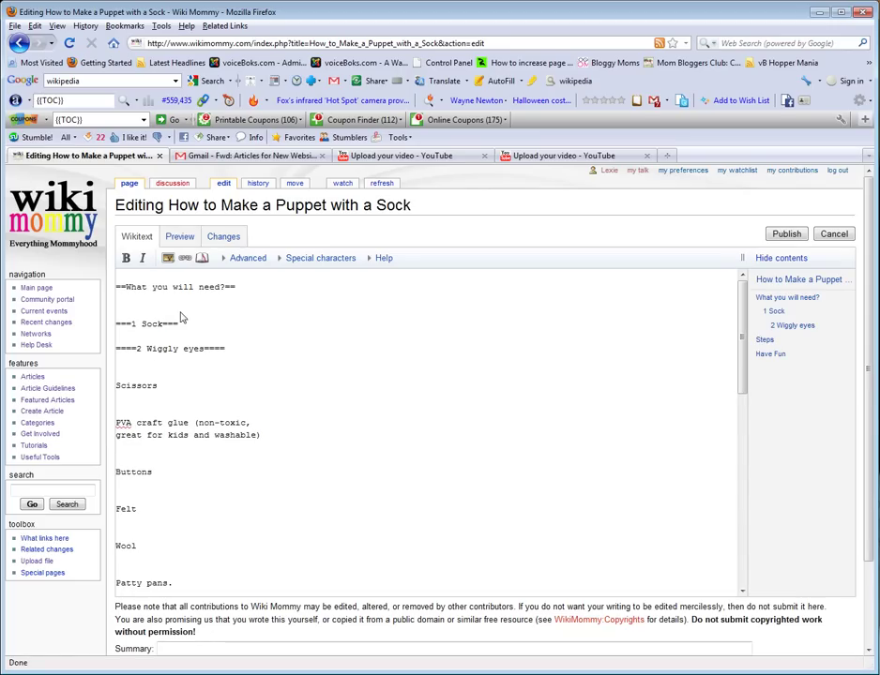
pyautogui.hotkey('ctrl', 'v')
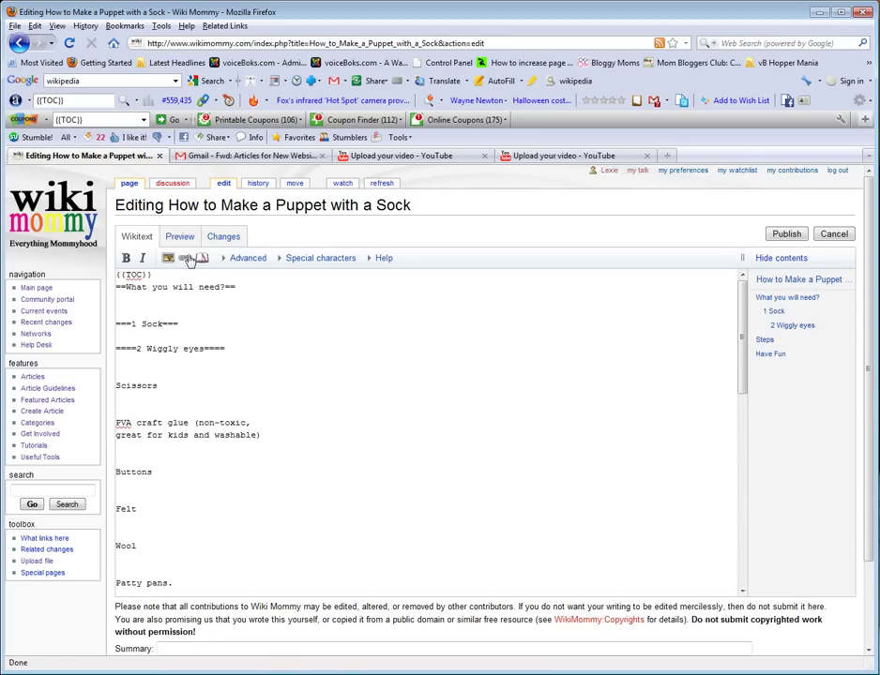
# Preview and save the article, then test the Contents link to Have Fun.
pyautogui.click(181, 237)
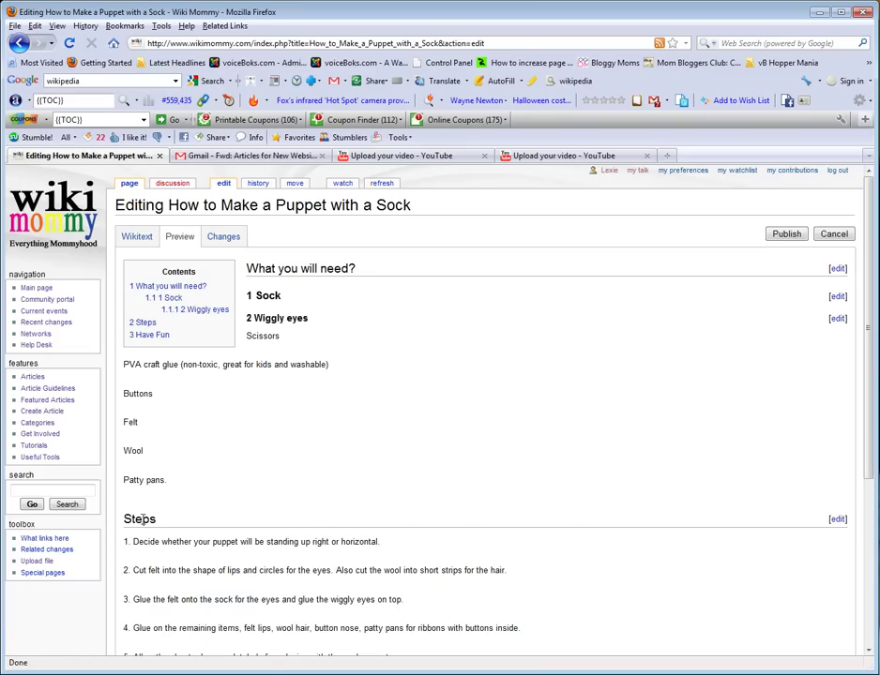
pyautogui.scroll(-5, 108, 577)
pyautogui.click(129, 584)
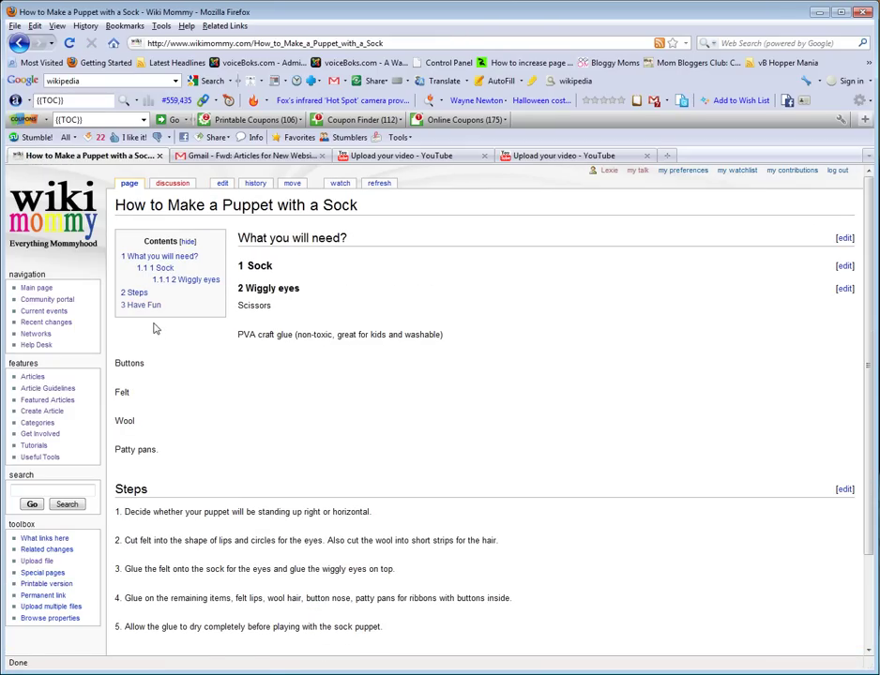
pyautogui.click(153, 307)
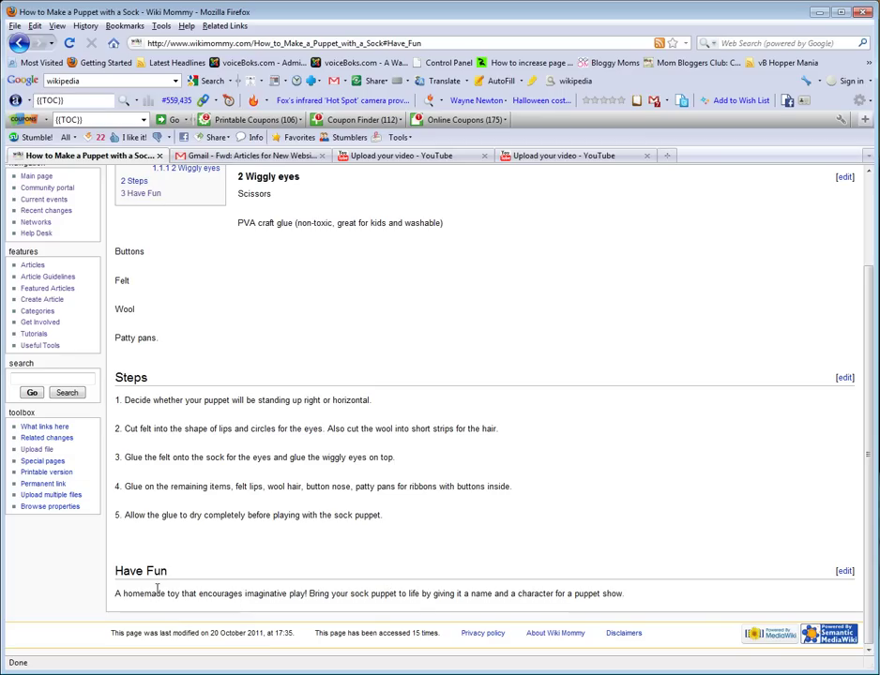
pyautogui.scroll(2, 157, 519)
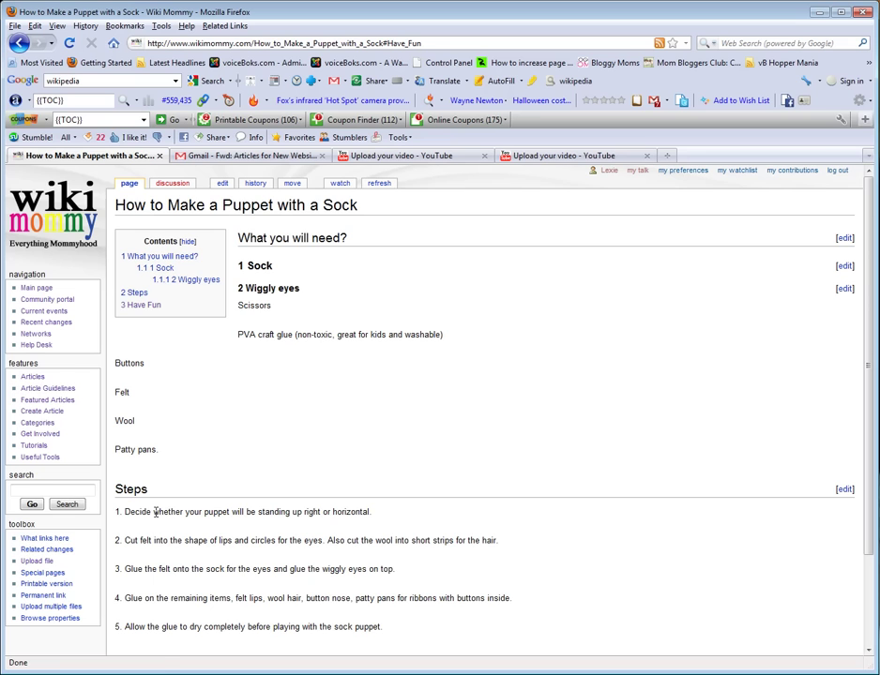
# Review the Infobox Example on the Useful Tools page.
pyautogui.click(41, 456)
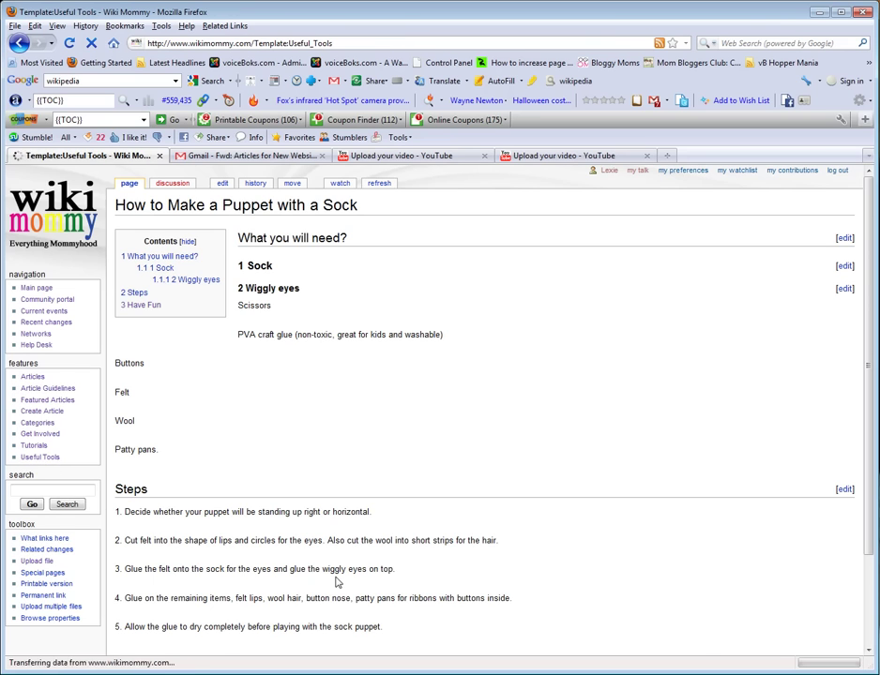
pyautogui.scroll(-10, 336, 580)
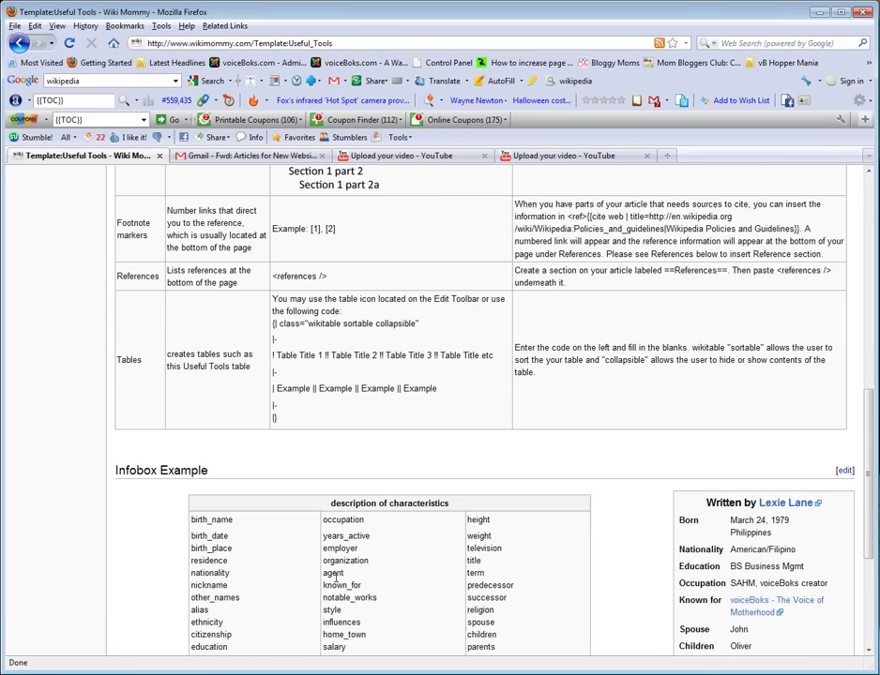
pyautogui.scroll(-4, 335, 576)
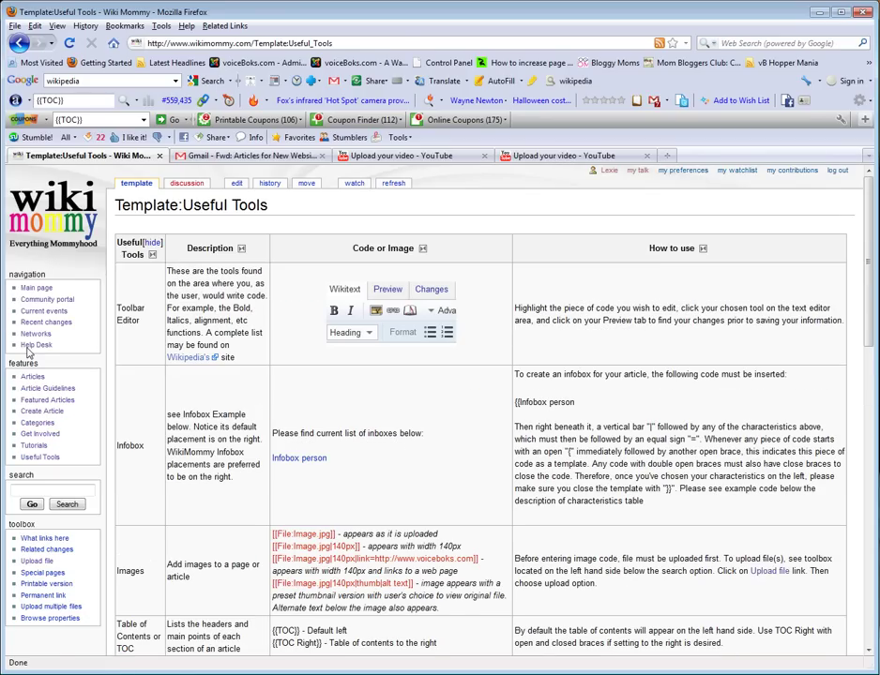
# Copy the Infobox person markup from the 5 Ways to Improve Your Marriage source.
pyautogui.click(33, 376)
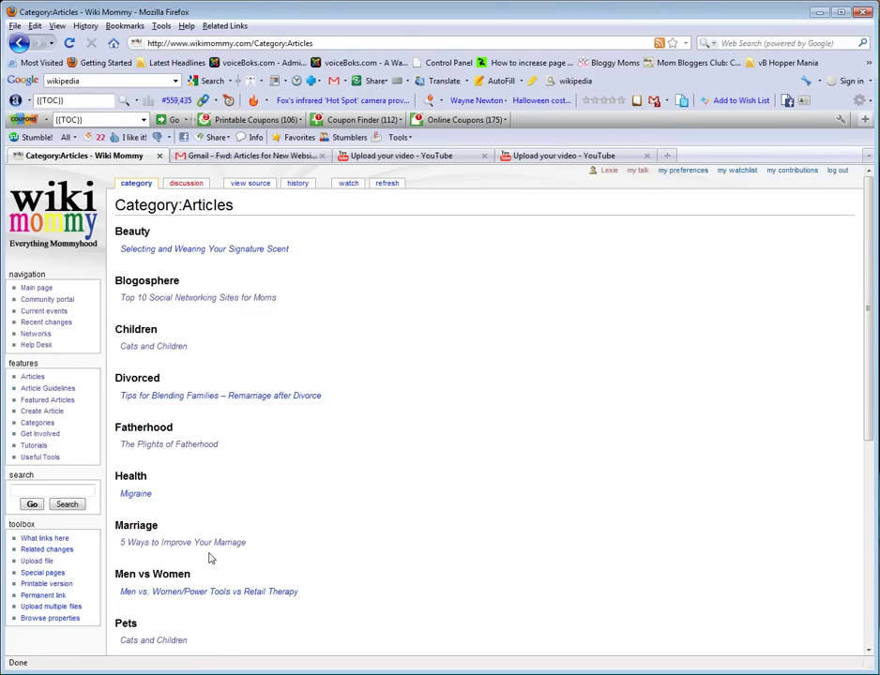
pyautogui.click(212, 543)
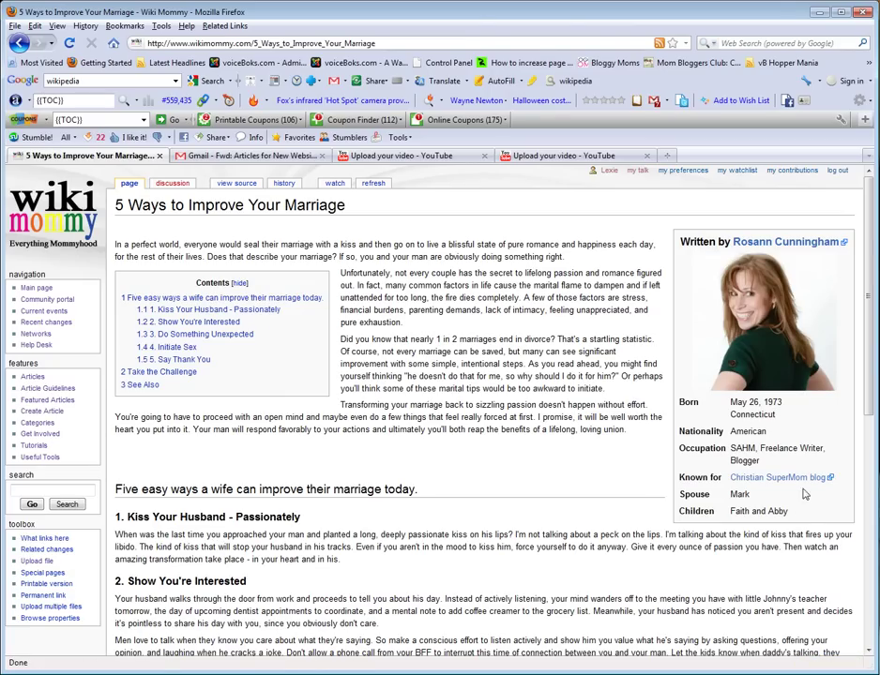
pyautogui.click(240, 183)
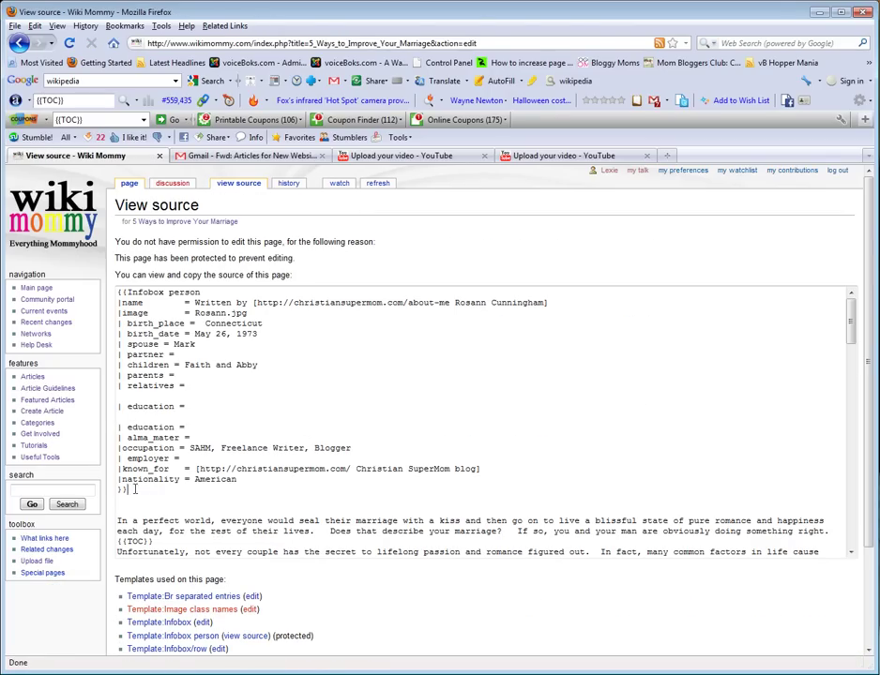
pyautogui.moveTo(127, 488); pyautogui.dragTo(118, 291)
pyautogui.rightClick(153, 319)
pyautogui.click(214, 362)
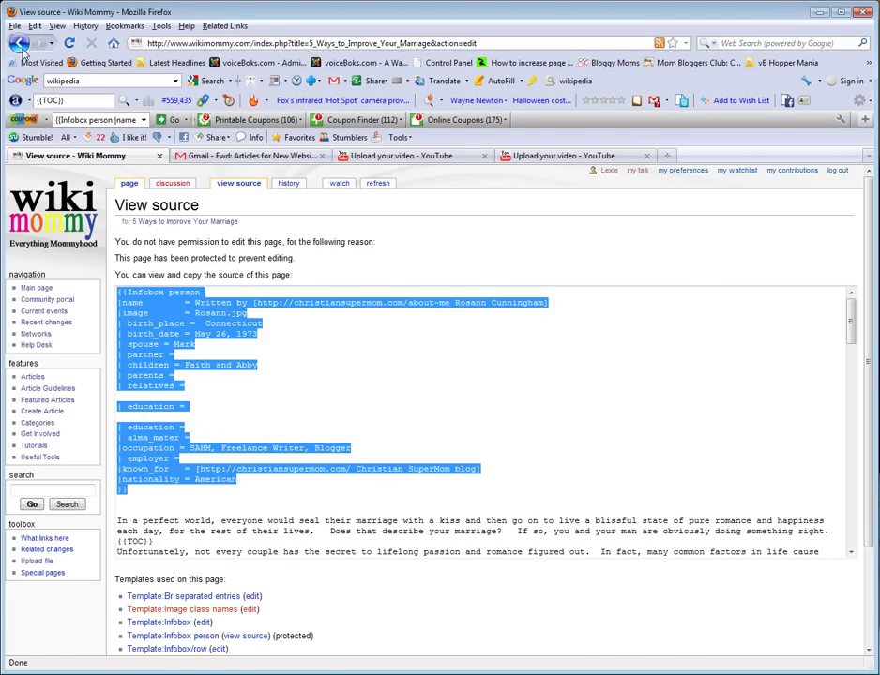
# Paste the Infobox person template above {{TOC}} in the sock-puppet article's editor.
pyautogui.click(19, 43)
pyautogui.click(20, 43)
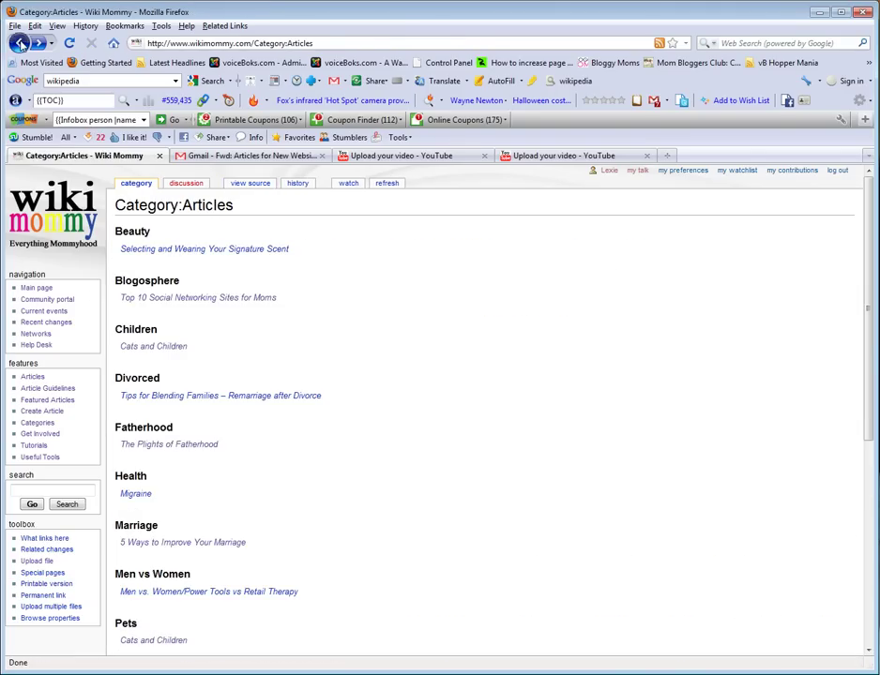
pyautogui.click(20, 43)
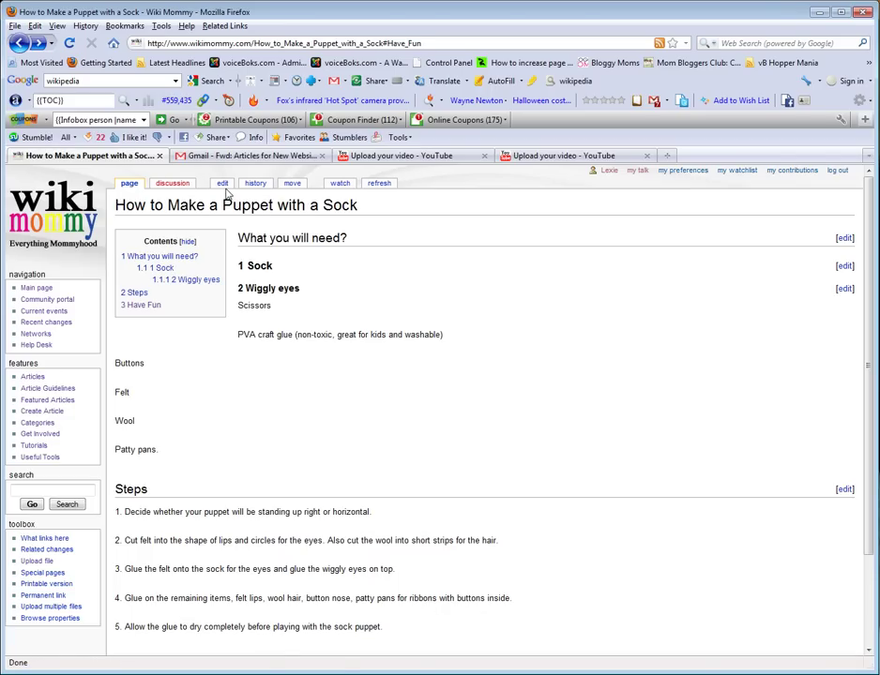
pyautogui.click(222, 184)
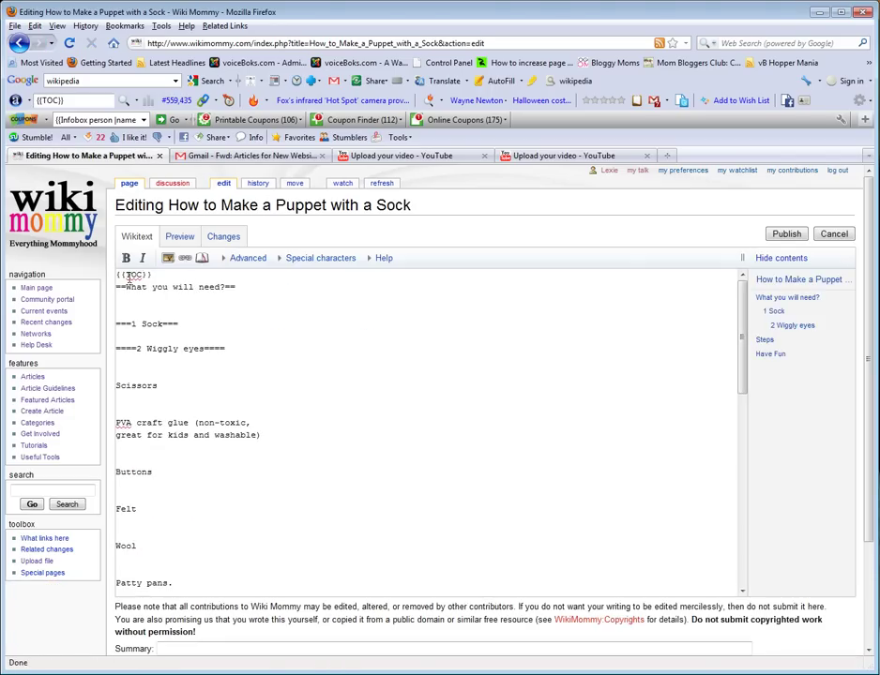
pyautogui.press('Return')
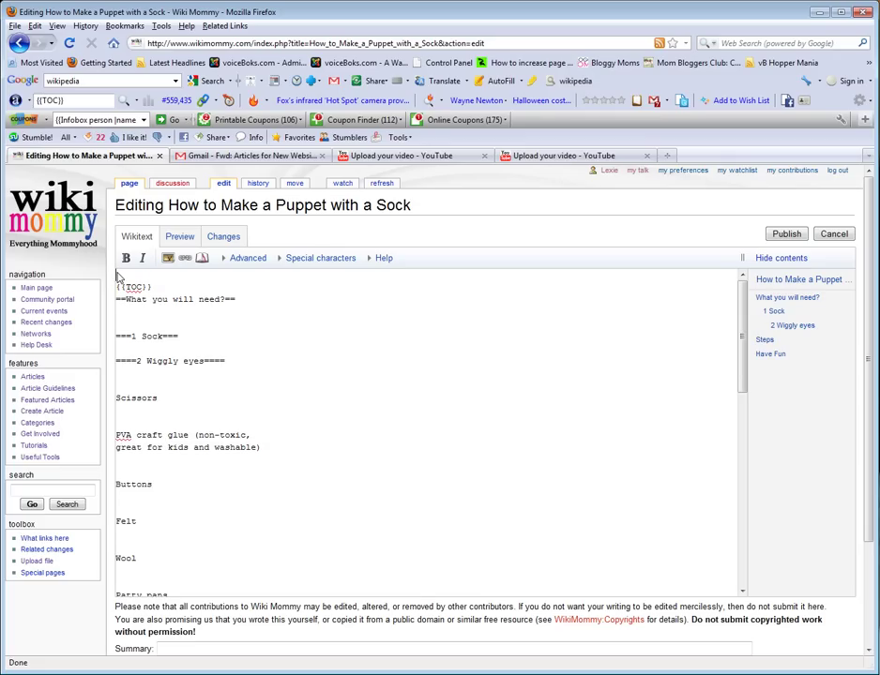
pyautogui.hotkey('ctrl', 'v')
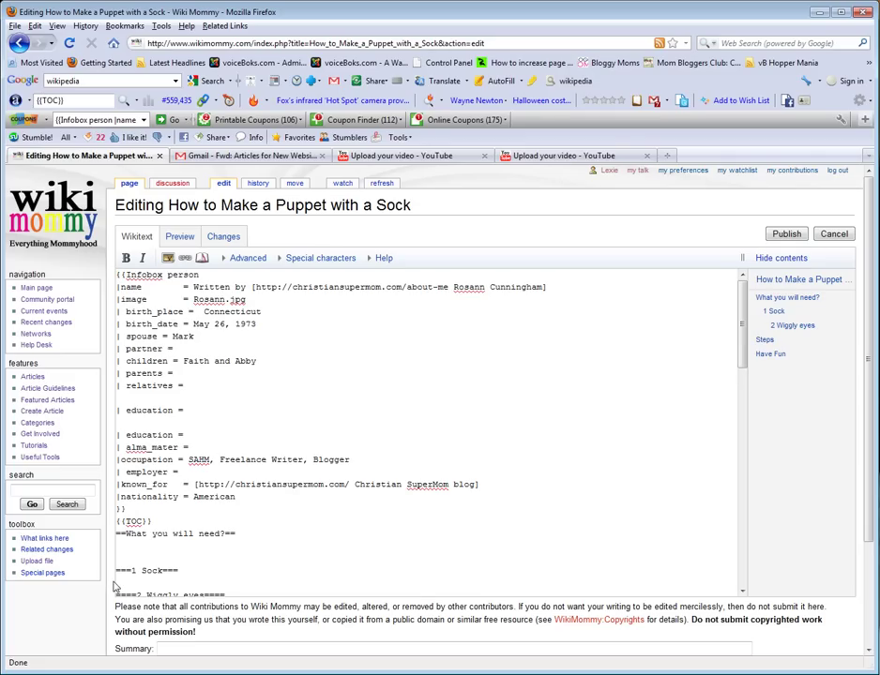
# Preview the sock-puppet article with its new author infobox.
pyautogui.scroll(-2, 83, 612)
pyautogui.scroll(-2, 82, 612)
pyautogui.scroll(4, 150, 563)
pyautogui.click(184, 236)
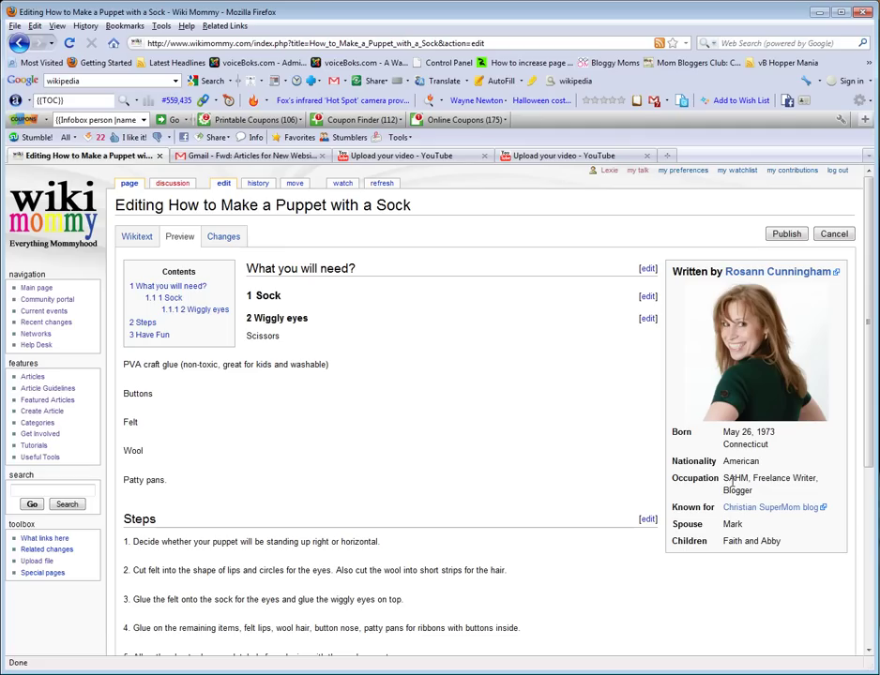
pyautogui.scroll(-1, 610, 525)
pyautogui.scroll(1, 138, 267)
# Compare the about-me link in the infobox name line against the rendered preview.
pyautogui.click(136, 239)
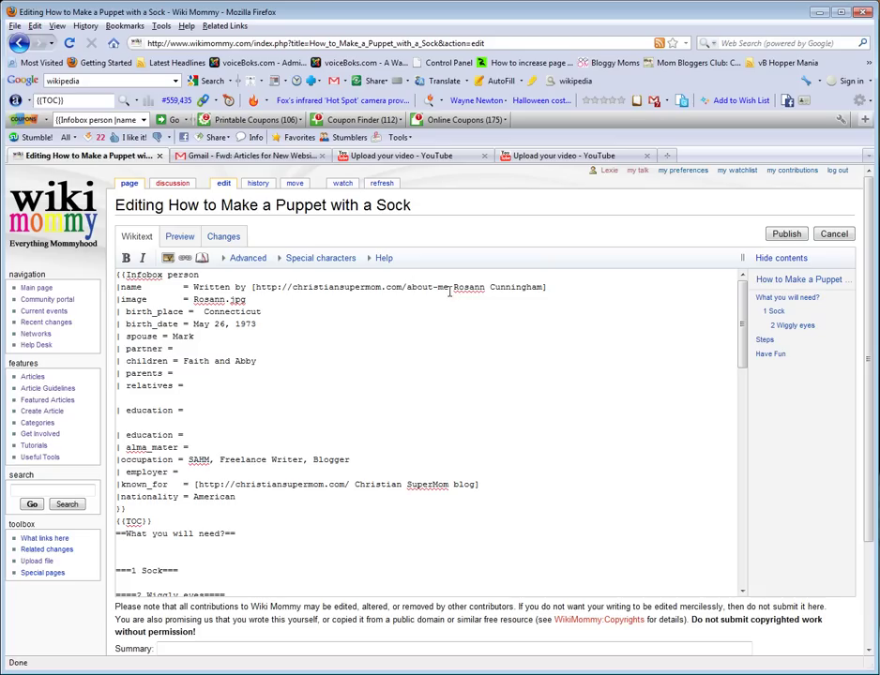
pyautogui.moveTo(449, 289); pyautogui.dragTo(257, 289)
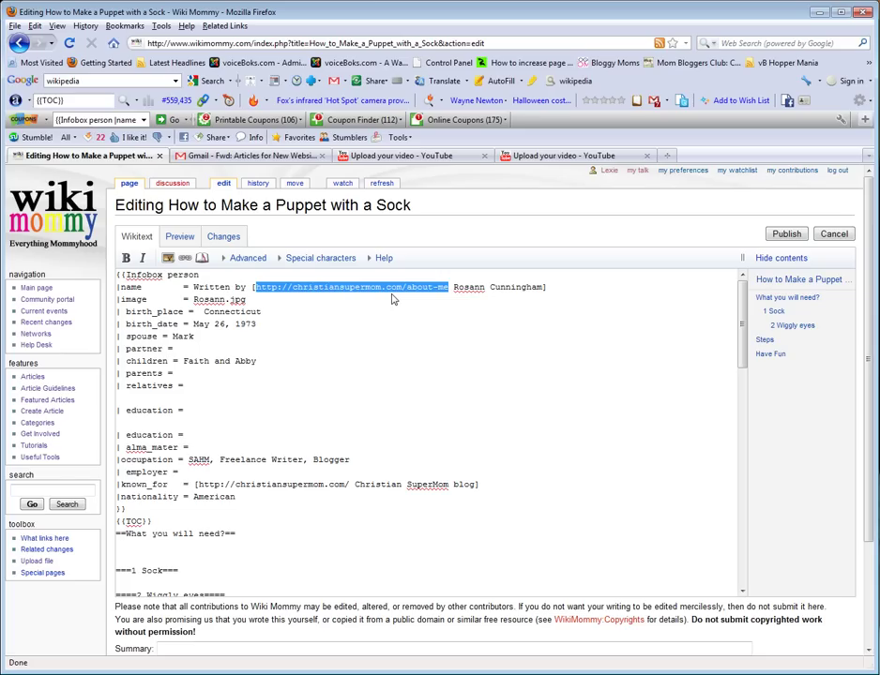
pyautogui.click(179, 237)
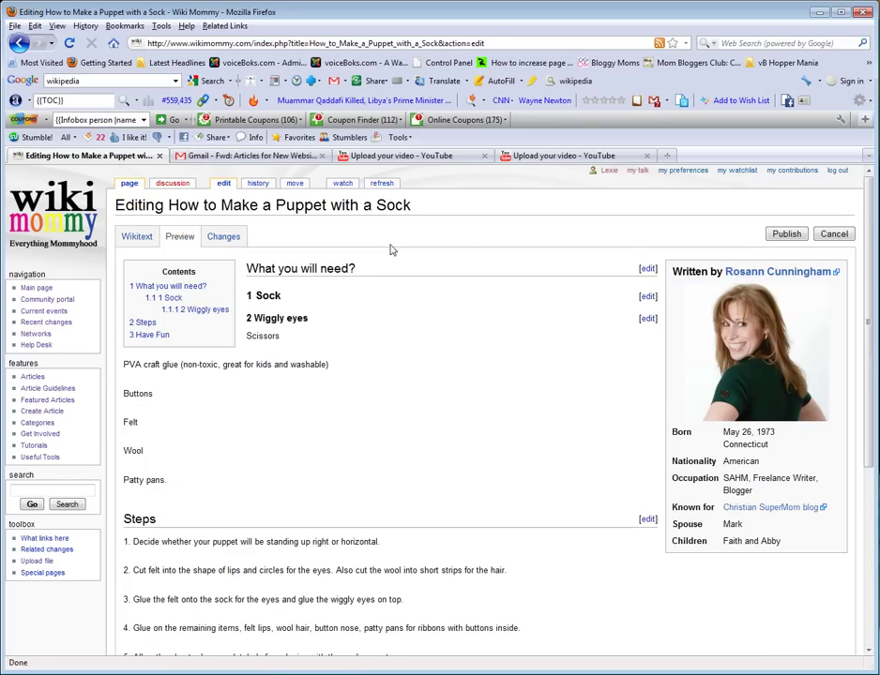
pyautogui.click(137, 237)
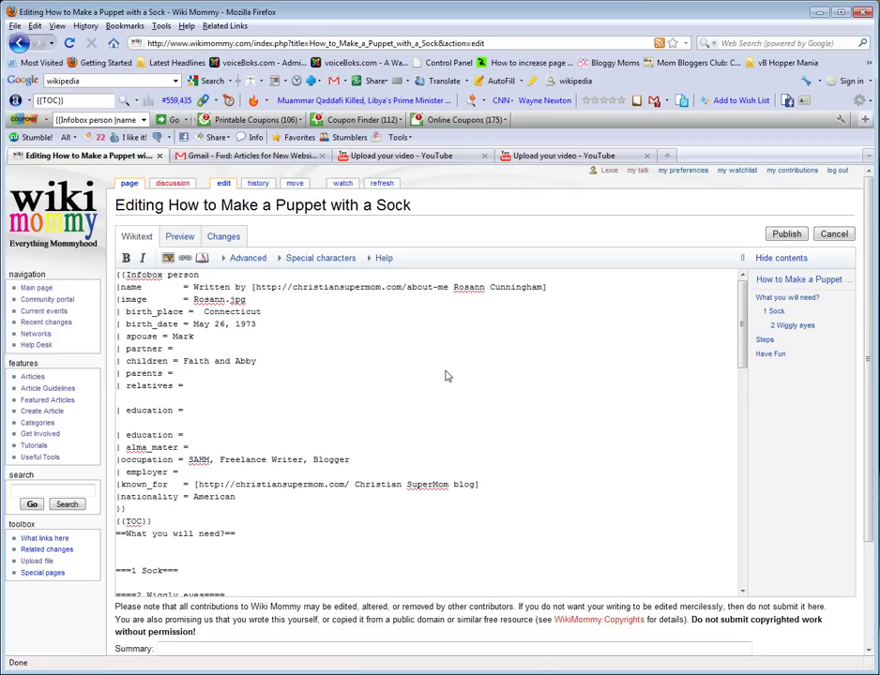
pyautogui.scroll(-2, 446, 375)
pyautogui.scroll(2, 446, 375)
# Check the blog address in the known_for line, then save the article.
pyautogui.moveTo(348, 485); pyautogui.dragTo(197, 484)
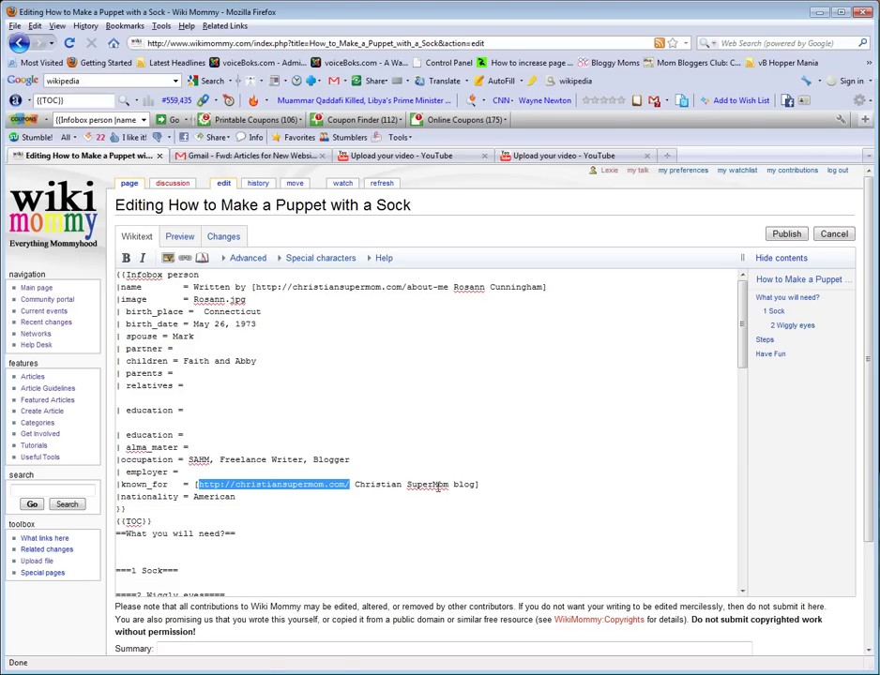
pyautogui.click(179, 236)
pyautogui.scroll(-2, 353, 492)
pyautogui.scroll(2, 510, 460)
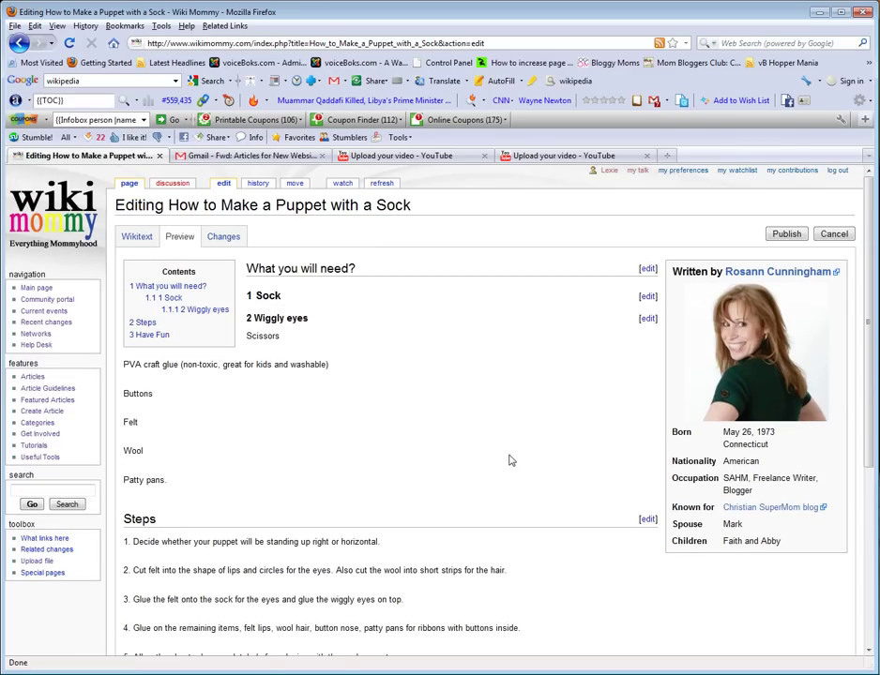
pyautogui.click(131, 238)
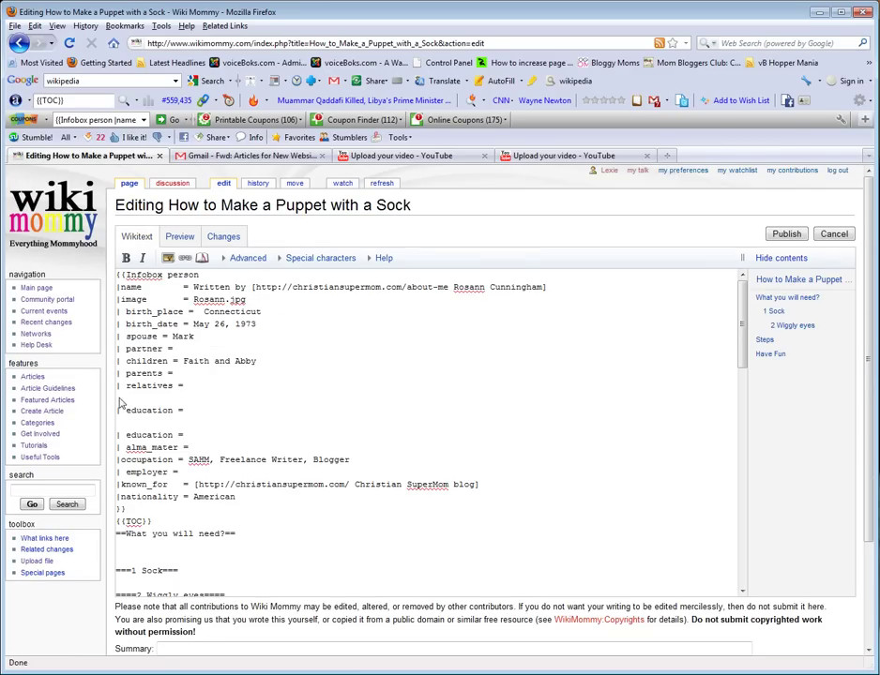
pyautogui.scroll(-3, 80, 582)
pyautogui.click(147, 554)
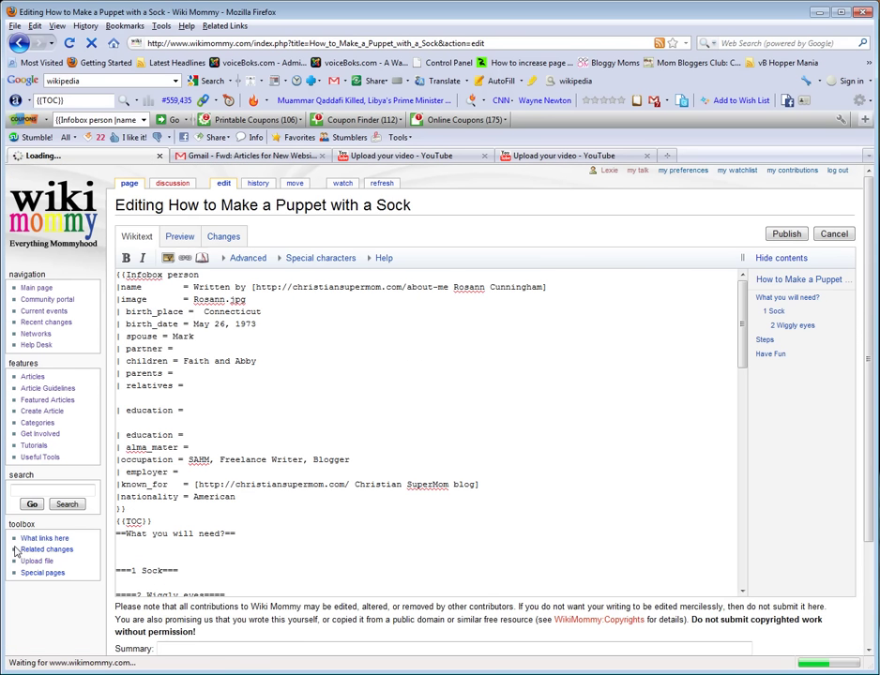
# Copy the word 'weight' from the Useful Tools Infobox Example table.
pyautogui.click(37, 458)
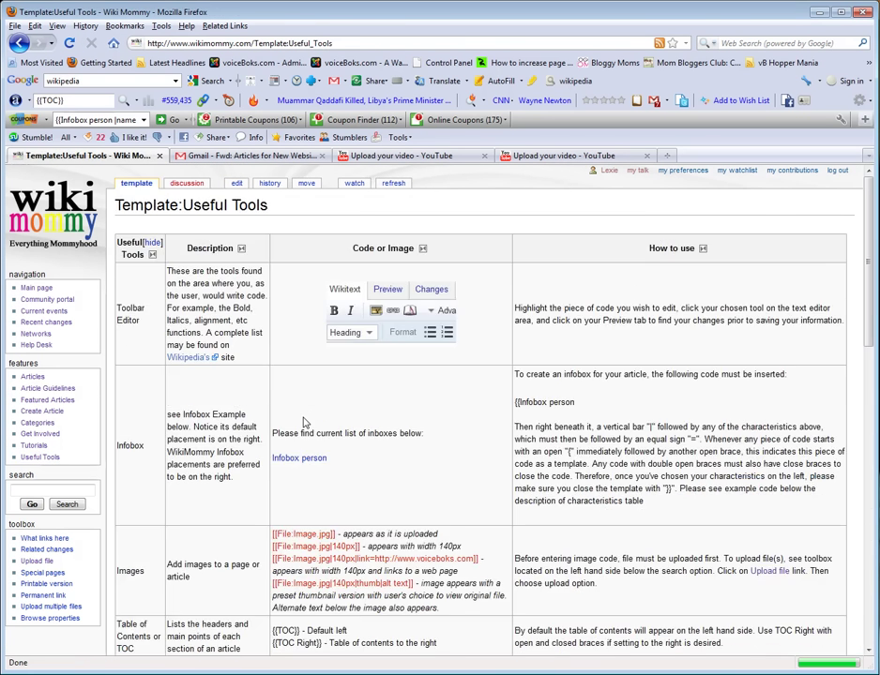
pyautogui.scroll(-10, 305, 421)
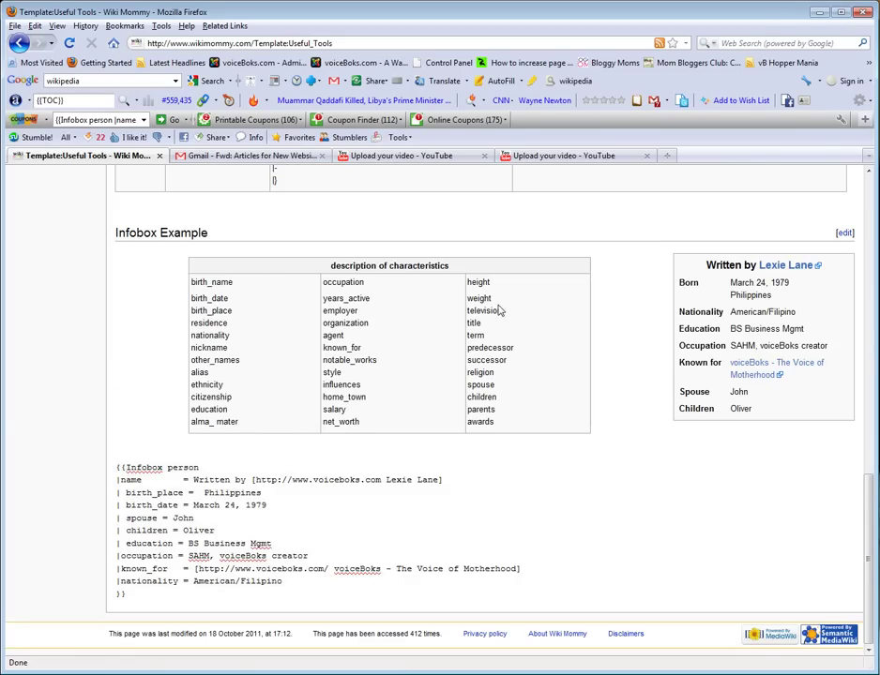
pyautogui.moveTo(491, 299); pyautogui.dragTo(478, 299)
pyautogui.rightClick(469, 300)
pyautogui.click(500, 310)
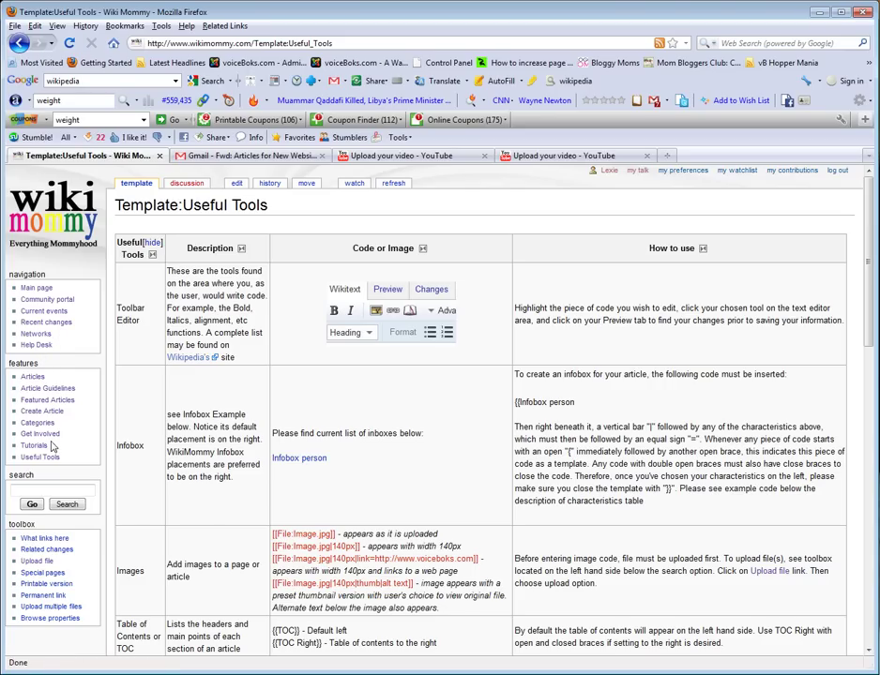
# Add a weight line to the sock-puppet article's Infobox person template and save it.
pyautogui.click(20, 42)
pyautogui.click(25, 42)
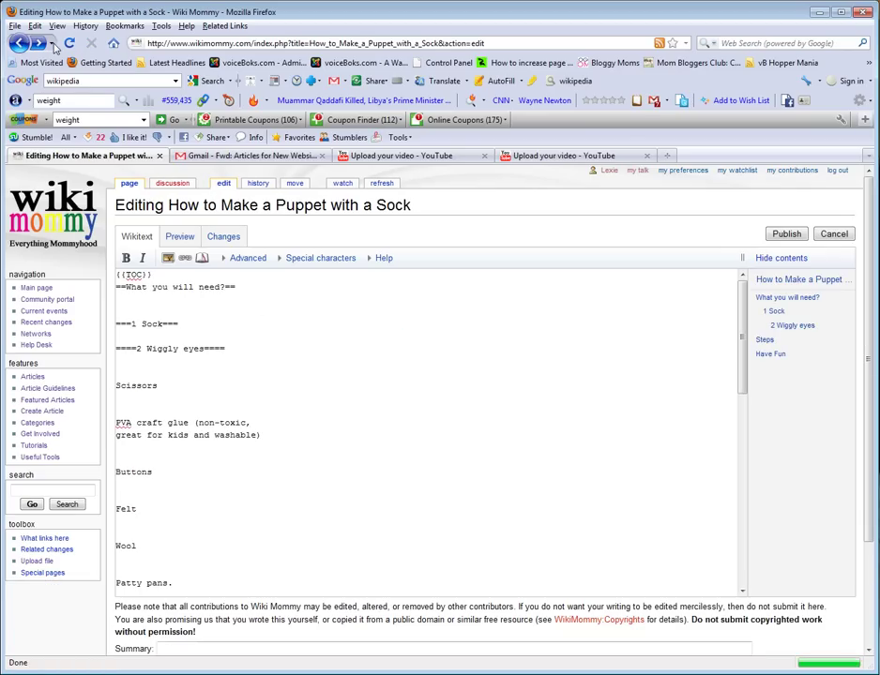
pyautogui.click(34, 43)
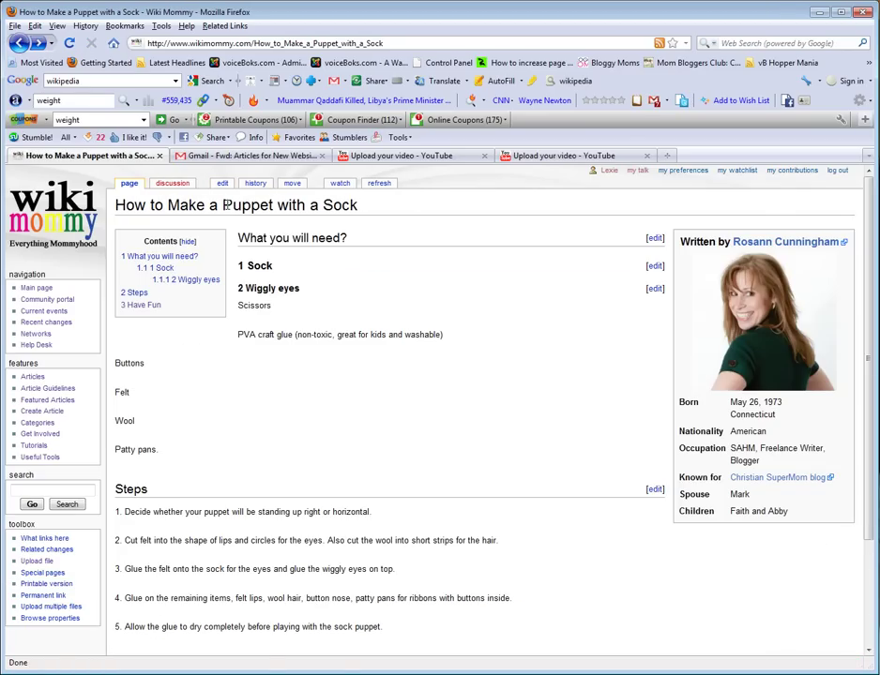
pyautogui.click(223, 183)
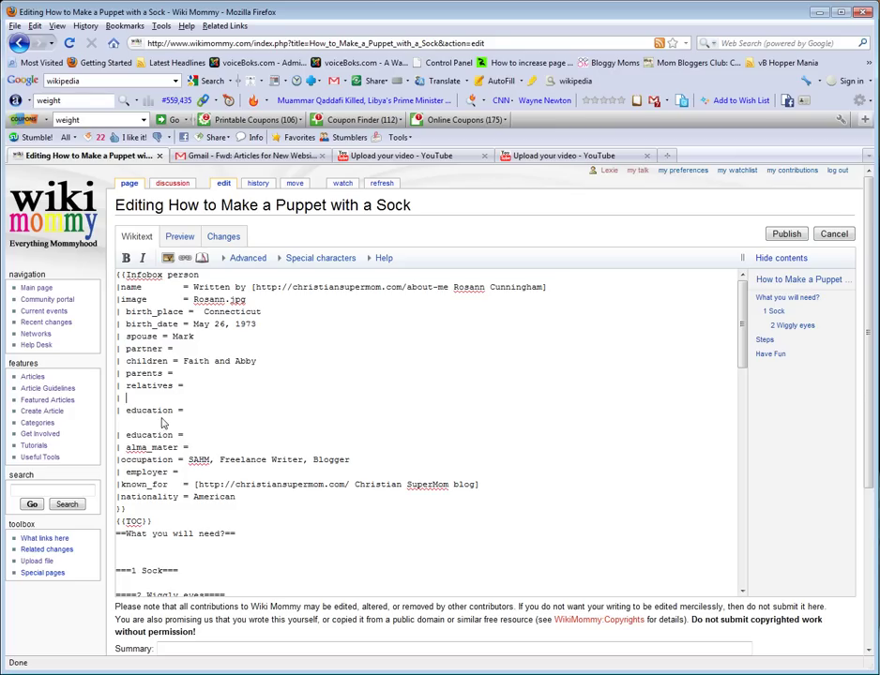
pyautogui.write('weight ')
pyautogui.write('= ')
pyautogui.write('140')
pyautogui.scroll(-5, 111, 562)
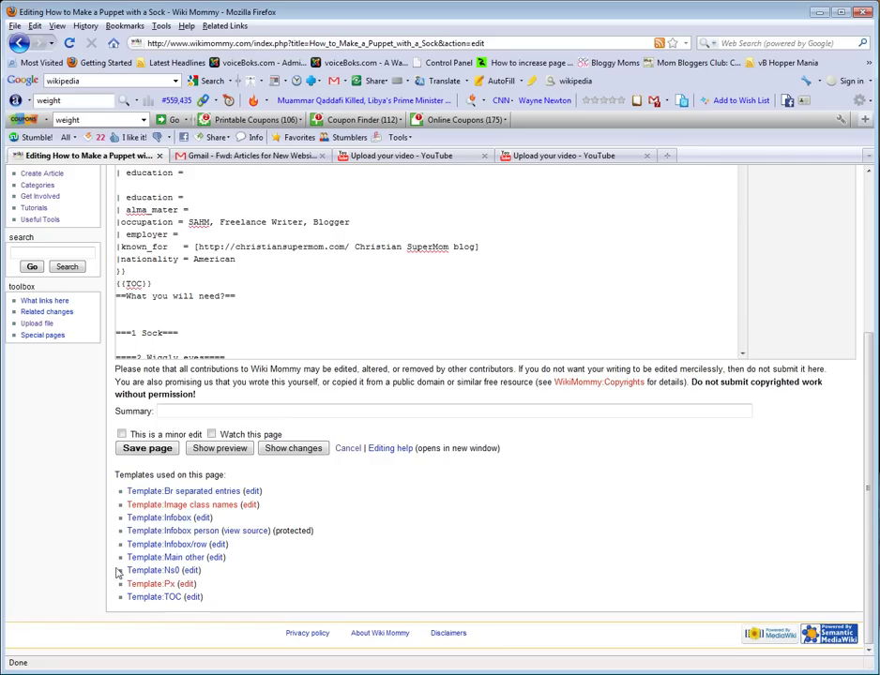
pyautogui.click(132, 449)
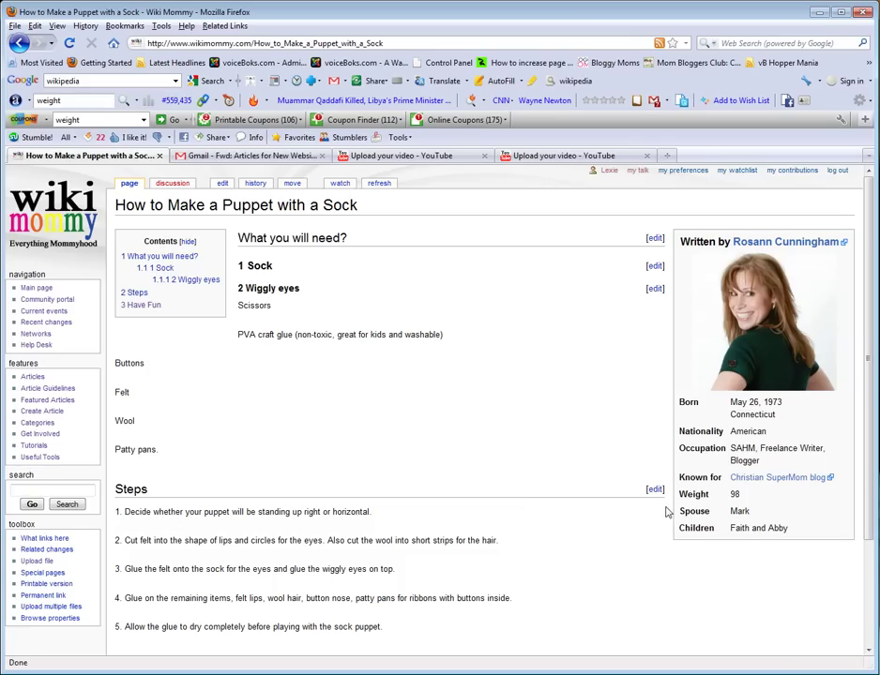
pyautogui.scroll(-3, 432, 567)
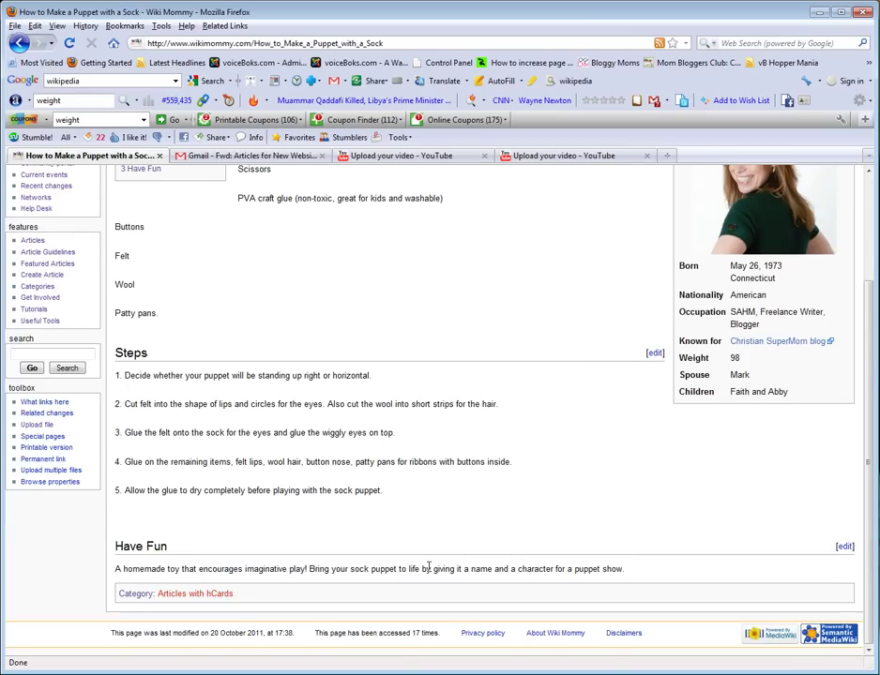
pyautogui.scroll(3, 429, 567)
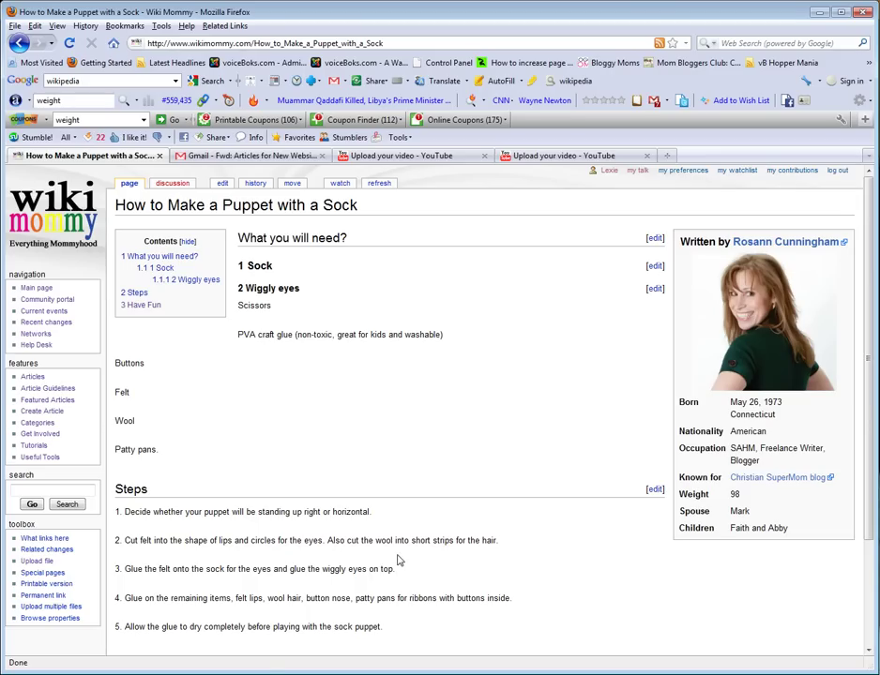
pyautogui.scroll(-5, 330, 625)
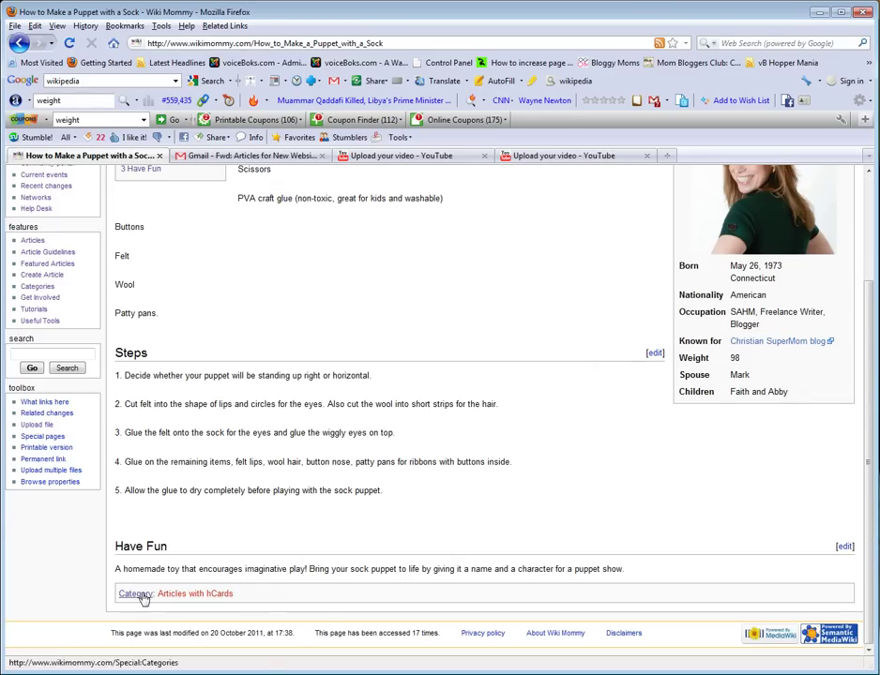
pyautogui.scroll(5, 344, 446)
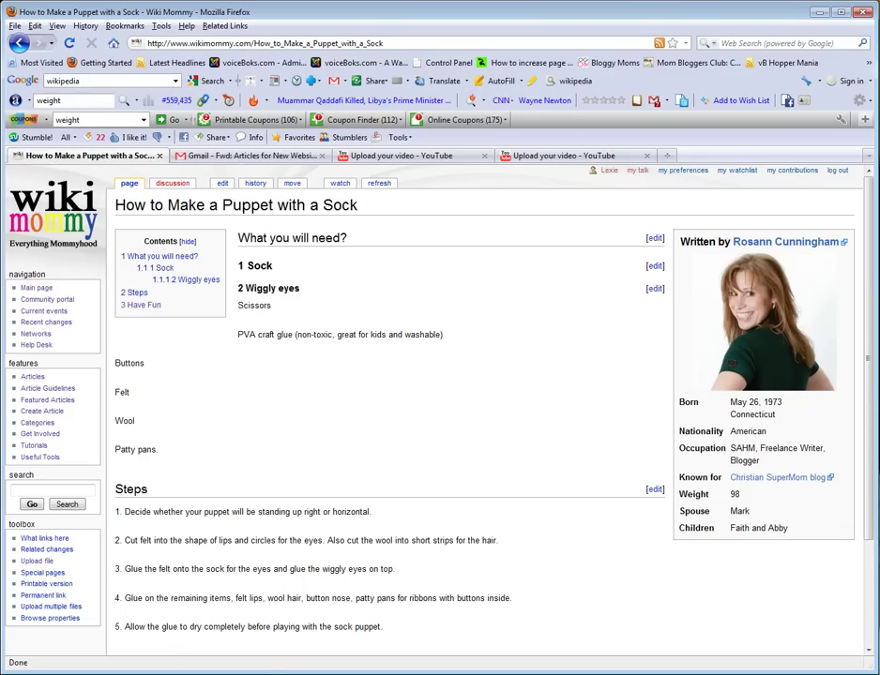